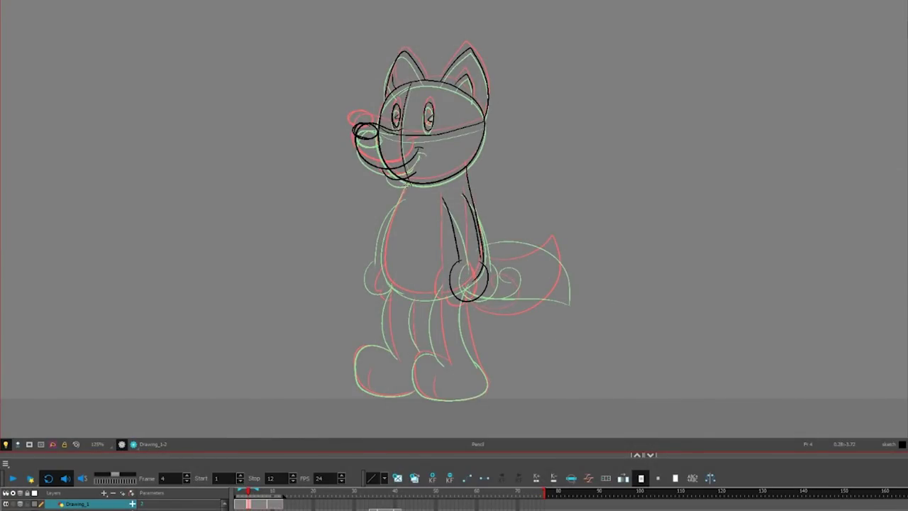
Draw the line down the left side of the frame 4 fox's body.
mouse_move(406, 180)
left_mouse_down()
mouse_move(386, 224)
mouse_move(382, 270)
mouse_move(396, 292)
mouse_move(453, 294)
mouse_move(476, 277)
left_mouse_up()
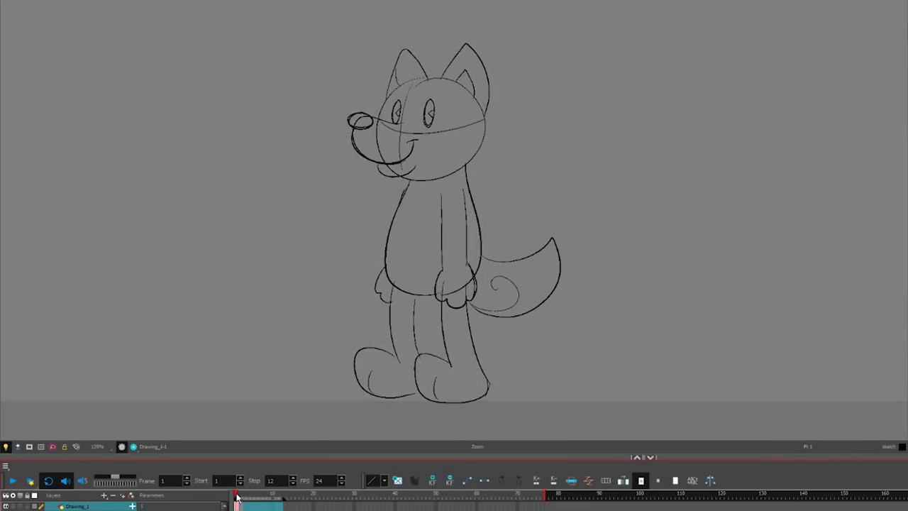
Re-time the selected Drawing_1 cells with Set Exposure.
left_click_drag(237, 499, 239, 499)
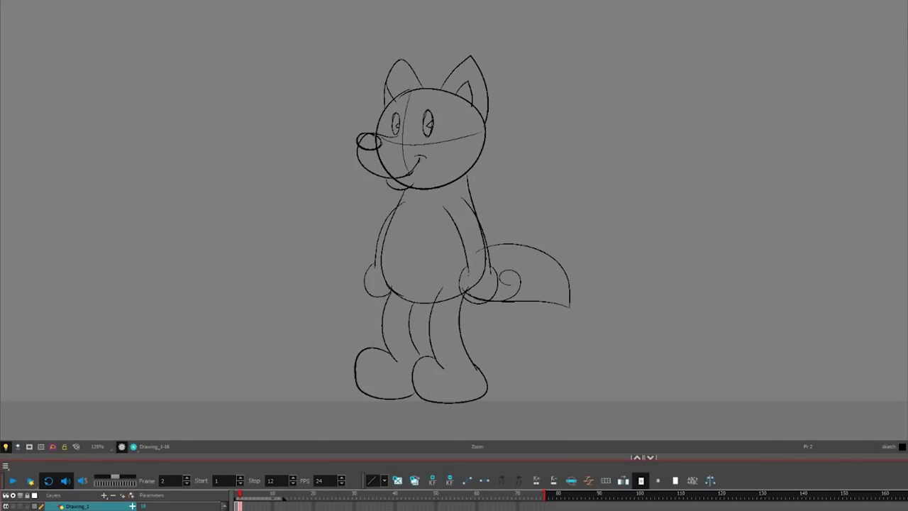
left_click(238, 506)
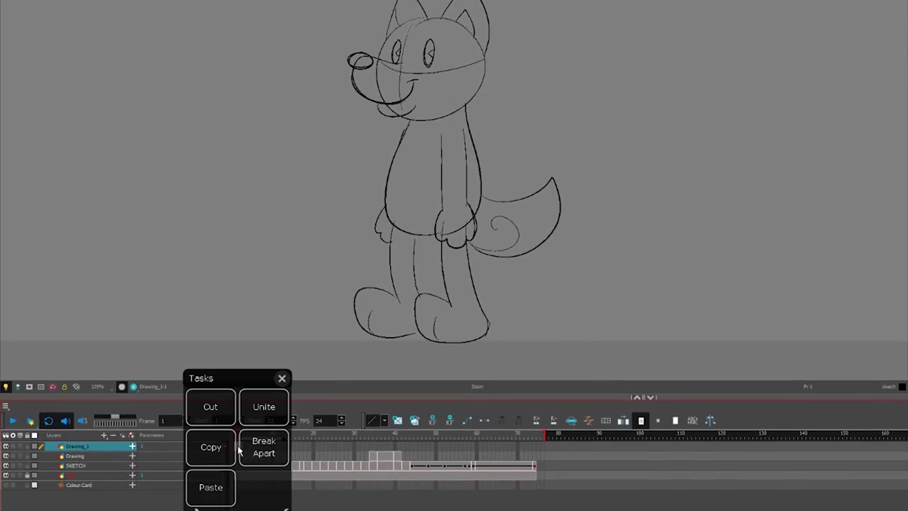
left_click(217, 509)
left_click_drag(237, 446, 246, 445)
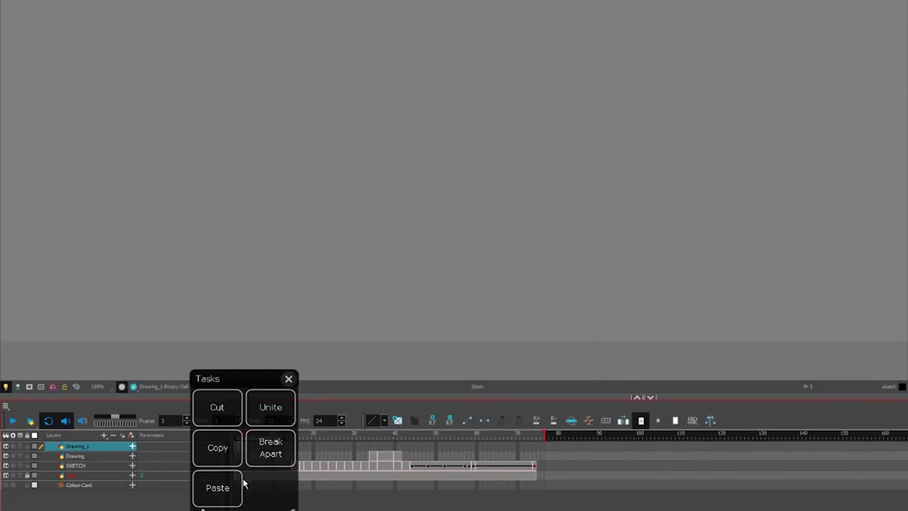
left_click(269, 444)
left_click(621, 229)
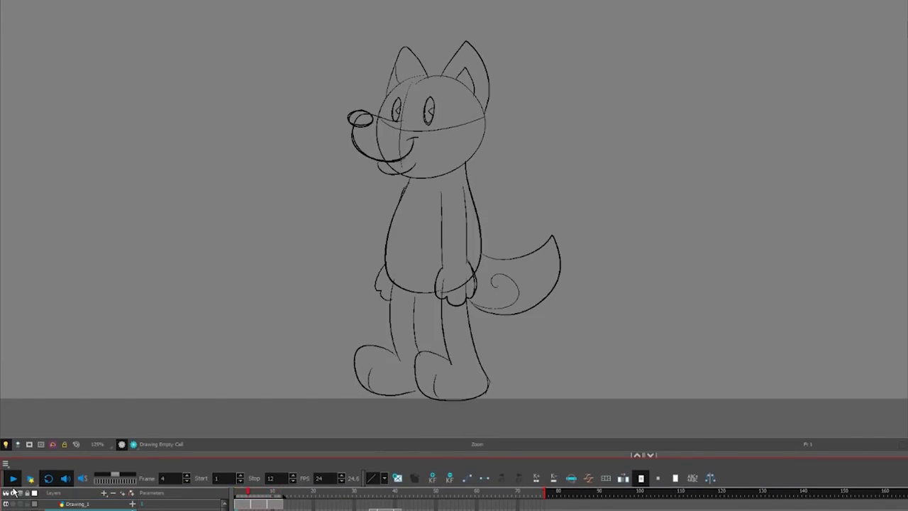
Stop playback and delete the drawing on frame 4, leaving it empty.
left_click(78, 503)
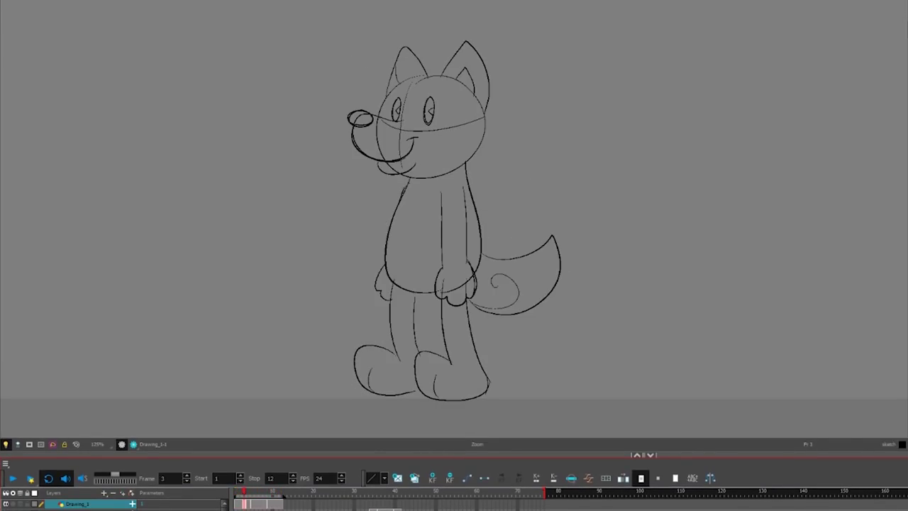
left_click(246, 503)
key("Delete")
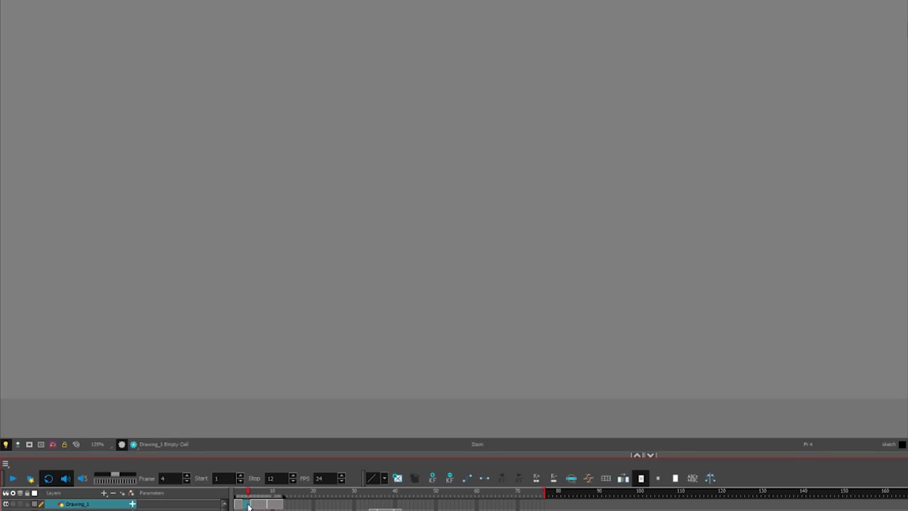
Sketch the frame 4 in-between over onion skin, then copy frame 3's drawing.
key("alt+o")
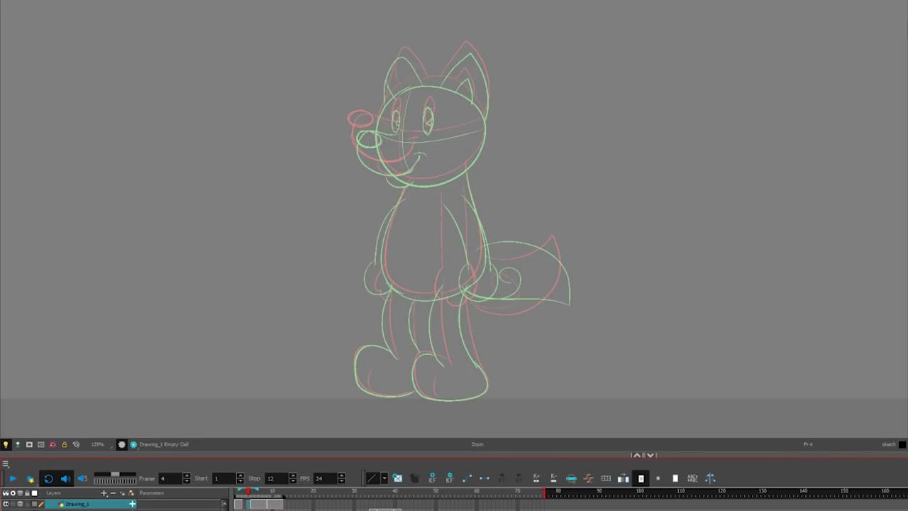
mouse_move(479, 253)
left_mouse_down()
mouse_move(559, 244)
mouse_move(518, 306)
mouse_move(482, 298)
mouse_move(512, 276)
left_mouse_up()
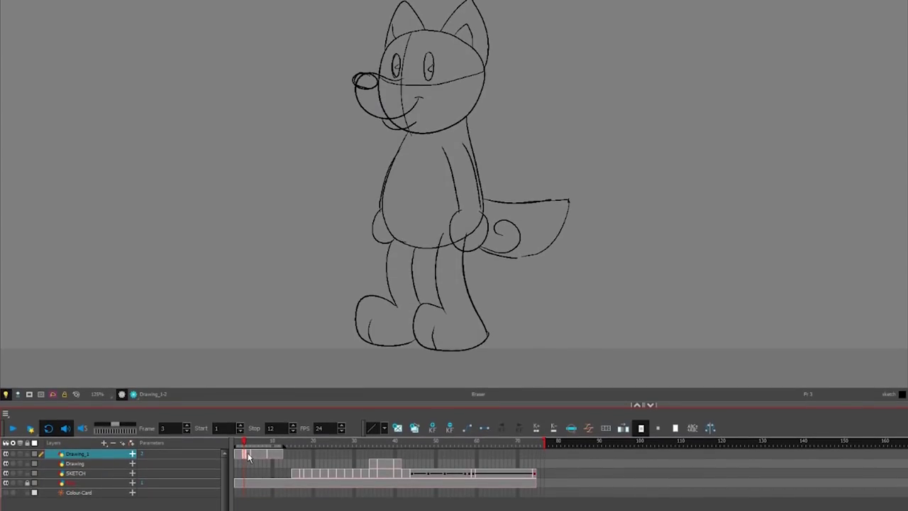
right_click(247, 453)
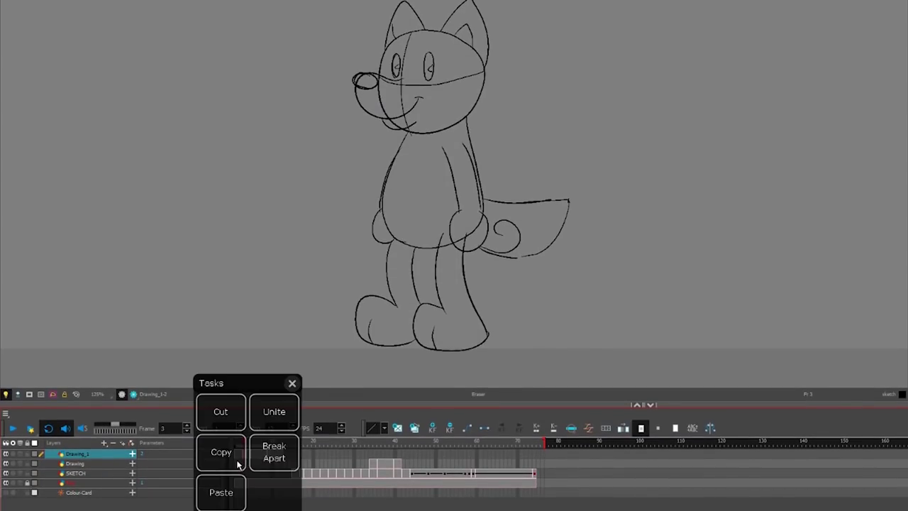
left_click(238, 461)
Paste the frame 3 drawing into frame 7 and play back the bounce cycle.
left_click(265, 454)
right_click(265, 454)
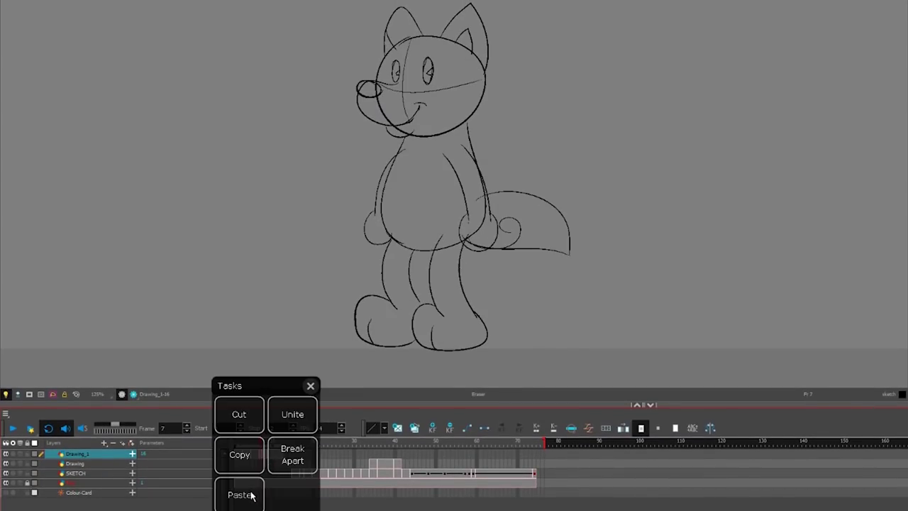
left_click(241, 494)
left_click(13, 429)
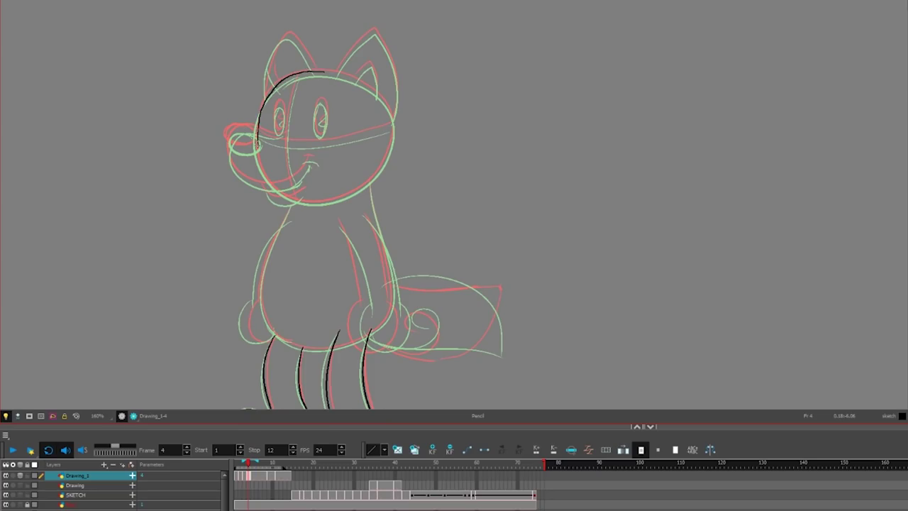
Draw the in-between's head circle and right ear with its inner line.
mouse_move(257, 145)
left_mouse_down()
mouse_move(320, 204)
mouse_move(392, 126)
mouse_move(367, 79)
mouse_move(372, 31)
mouse_move(388, 52)
mouse_move(354, 47)
mouse_move(387, 56)
mouse_move(397, 120)
left_mouse_up()
mouse_move(355, 77)
left_mouse_down()
mouse_move(367, 66)
mouse_move(376, 92)
left_mouse_up()
mouse_move(299, 48)
left_mouse_down()
mouse_move(315, 71)
mouse_move(270, 70)
mouse_move(268, 87)
left_mouse_up()
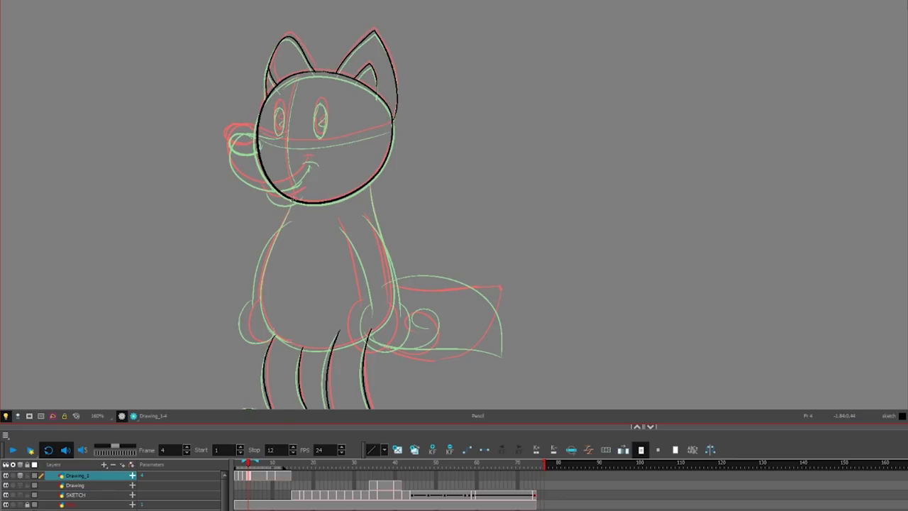
Draw both body sides, the right arm and paw, and the left arm and paw.
mouse_move(292, 201)
left_mouse_down()
mouse_move(278, 345)
mouse_move(383, 322)
left_mouse_up()
left_click_drag(370, 183, 380, 325)
left_click_drag(339, 221, 366, 311)
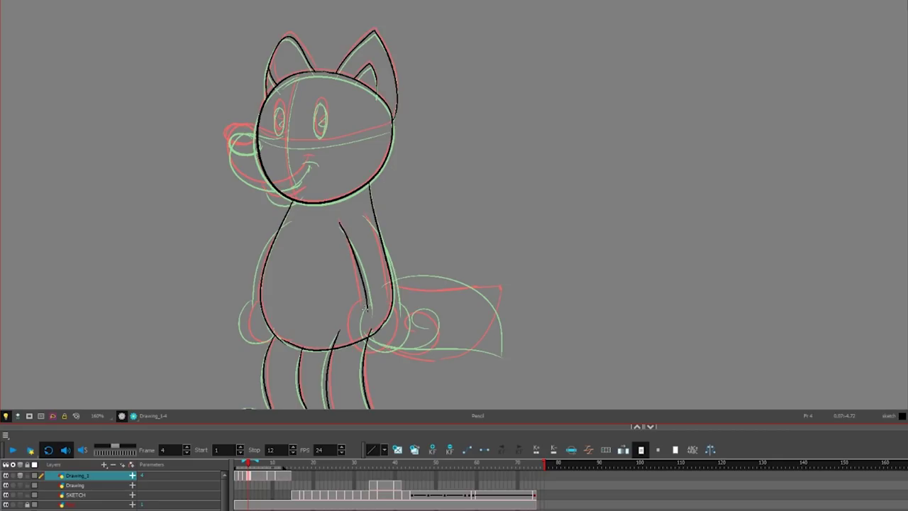
mouse_move(364, 213)
left_mouse_down()
mouse_move(391, 312)
mouse_move(359, 312)
left_mouse_up()
left_click_drag(284, 224, 254, 289)
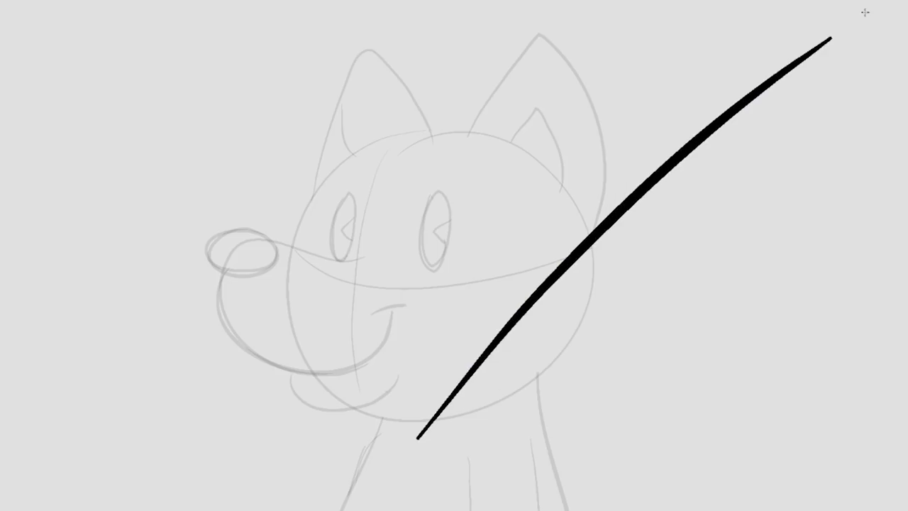
left_click_drag(484, 438, 865, 78)
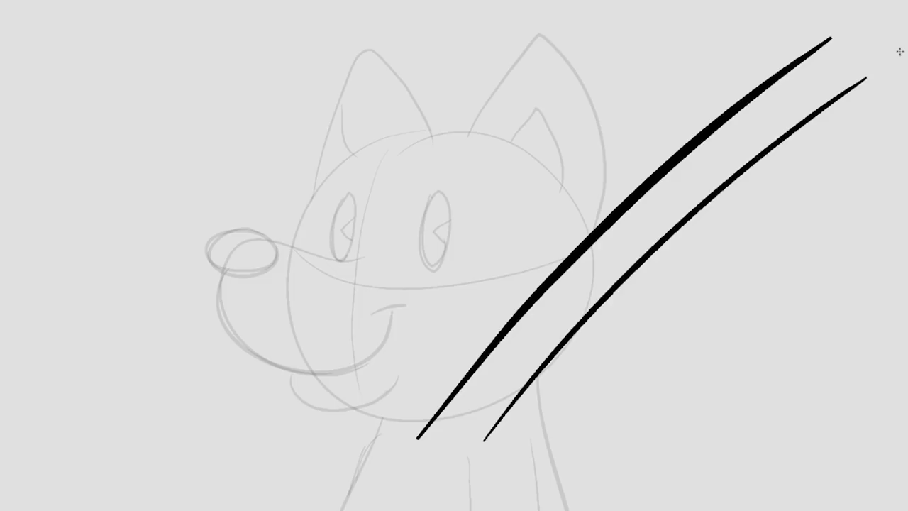
key("ctrl+z")
key("ctrl+z")
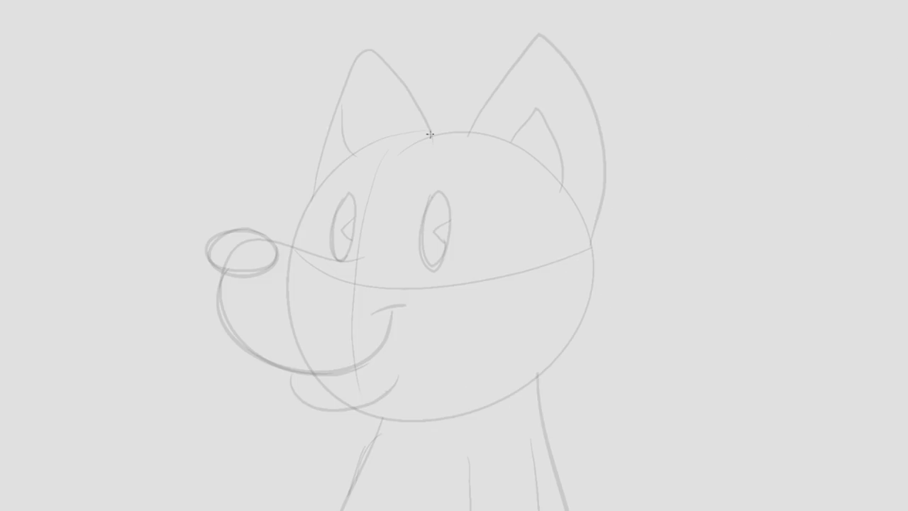
Ink the head top, right ear, snout, smile, chin and left ear with the Brush.
mouse_move(428, 132)
left_mouse_down()
mouse_move(470, 131)
mouse_move(537, 32)
mouse_move(583, 92)
mouse_move(590, 269)
mouse_move(537, 376)
left_mouse_up()
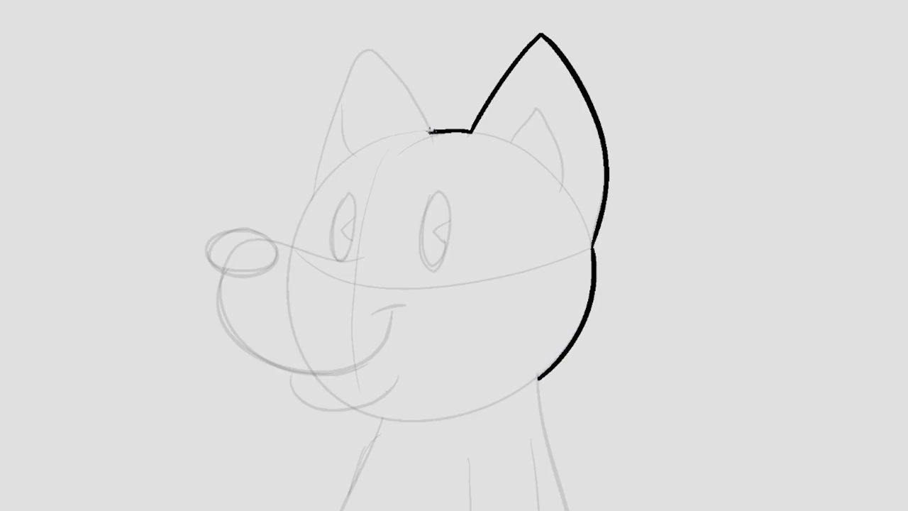
mouse_move(432, 132)
left_mouse_down()
mouse_move(354, 157)
mouse_move(291, 239)
mouse_move(208, 254)
mouse_move(248, 272)
mouse_move(278, 249)
mouse_move(245, 228)
mouse_move(363, 260)
left_mouse_up()
mouse_move(222, 273)
left_mouse_down()
mouse_move(233, 337)
mouse_move(298, 370)
mouse_move(373, 353)
mouse_move(404, 306)
left_mouse_up()
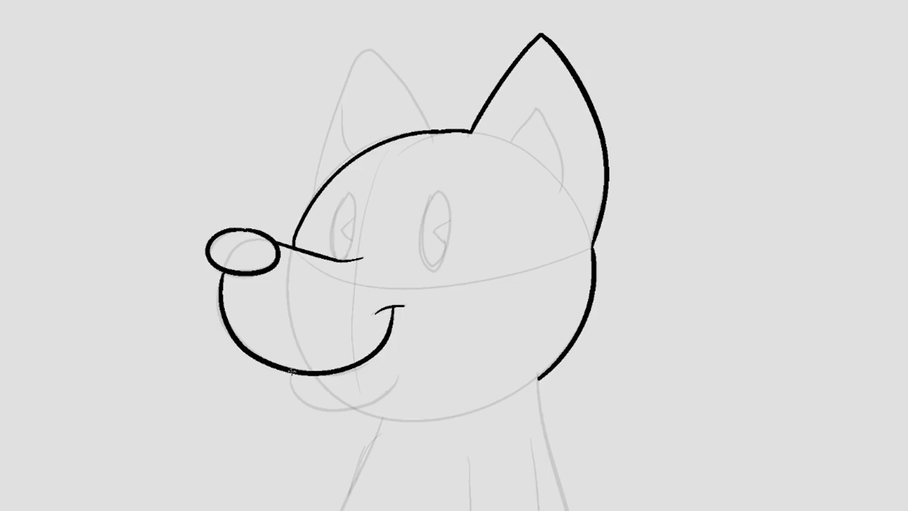
mouse_move(294, 374)
left_mouse_down()
mouse_move(354, 408)
mouse_move(398, 376)
left_mouse_up()
mouse_move(430, 130)
left_mouse_down()
mouse_move(418, 107)
mouse_move(355, 61)
mouse_move(317, 193)
left_mouse_up()
mouse_move(510, 143)
left_mouse_down()
mouse_move(529, 113)
mouse_move(548, 125)
mouse_move(560, 187)
left_mouse_up()
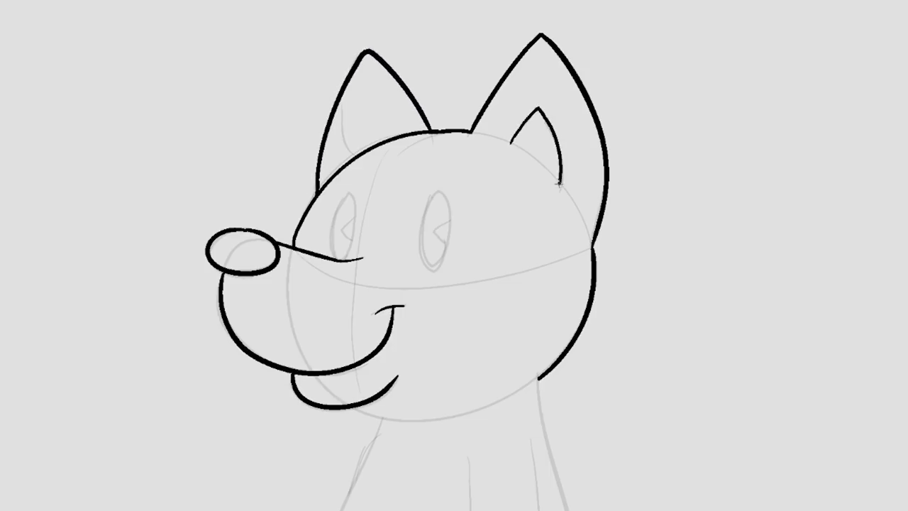